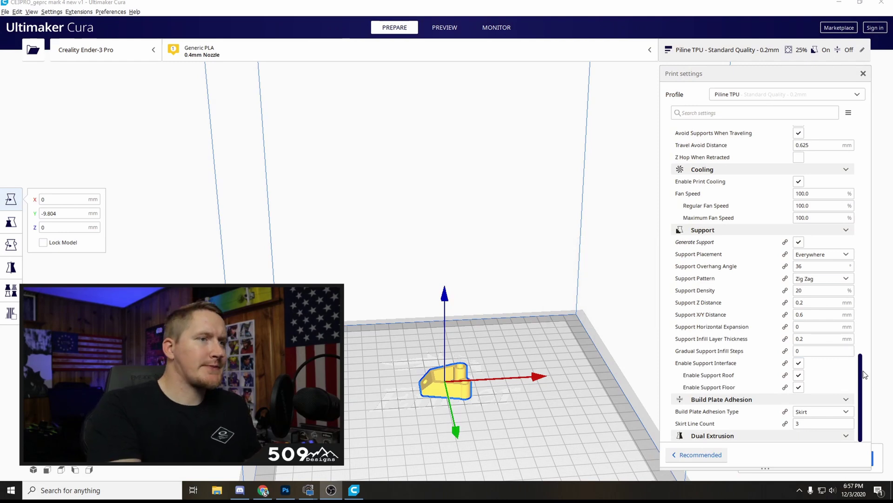
Return to the top of the Print settings and check the 0.2 mm layer height and 0.3 mm line width.
left_click_drag(860, 386, 845, 142)
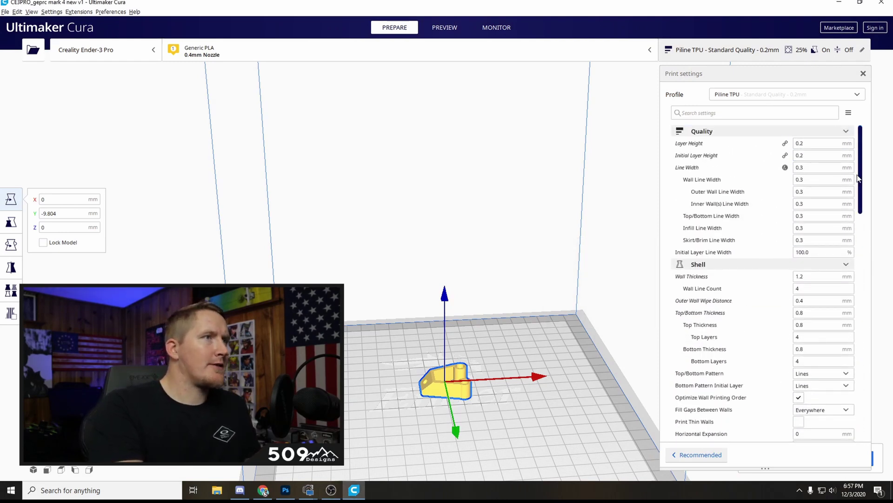
mouse_move(678, 147)
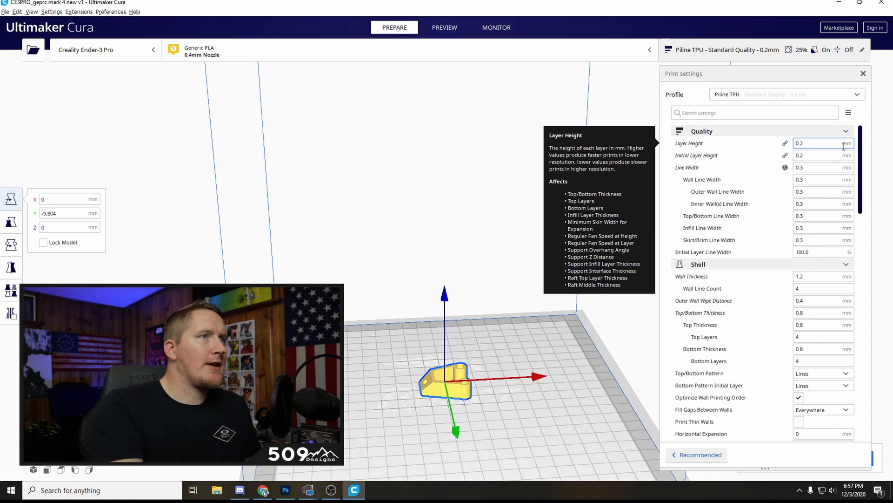
mouse_move(862, 149)
left_mouse_down()
mouse_move(876, 326)
mouse_move(862, 135)
left_mouse_up()
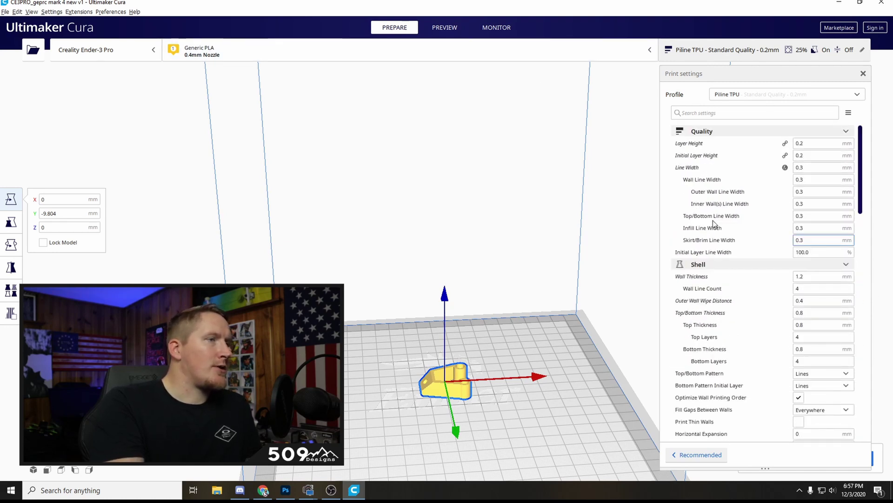
scroll(863, 143, "down", 1)
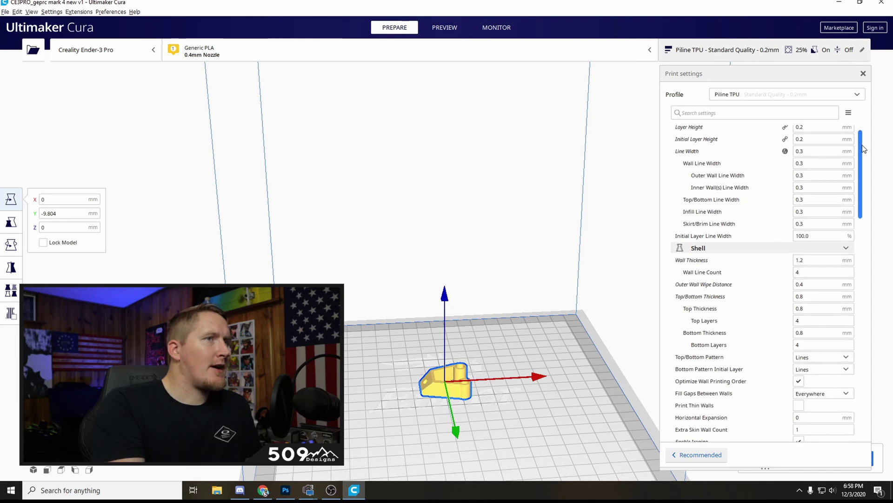
scroll(858, 141, "up", 1)
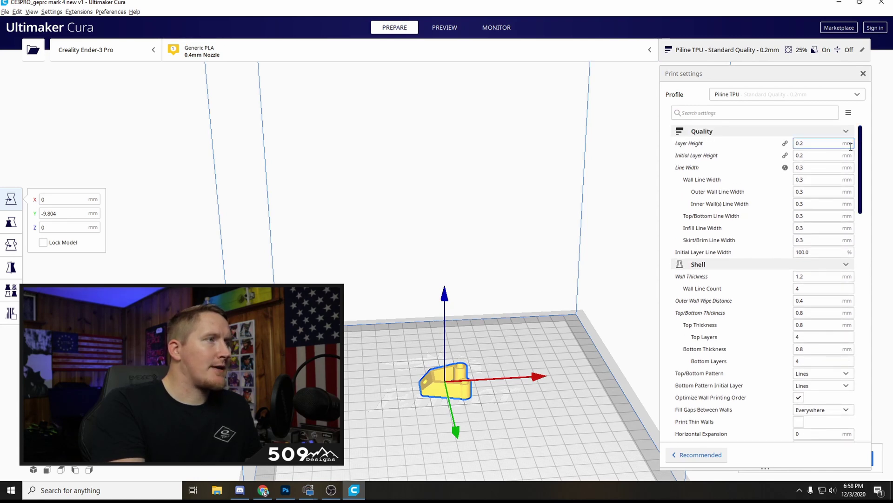
left_click_drag(862, 145, 863, 144)
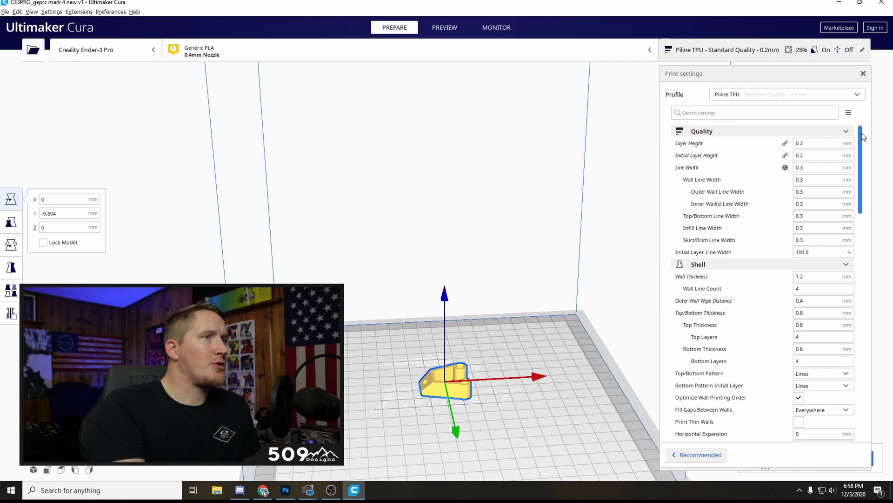
mouse_move(863, 163)
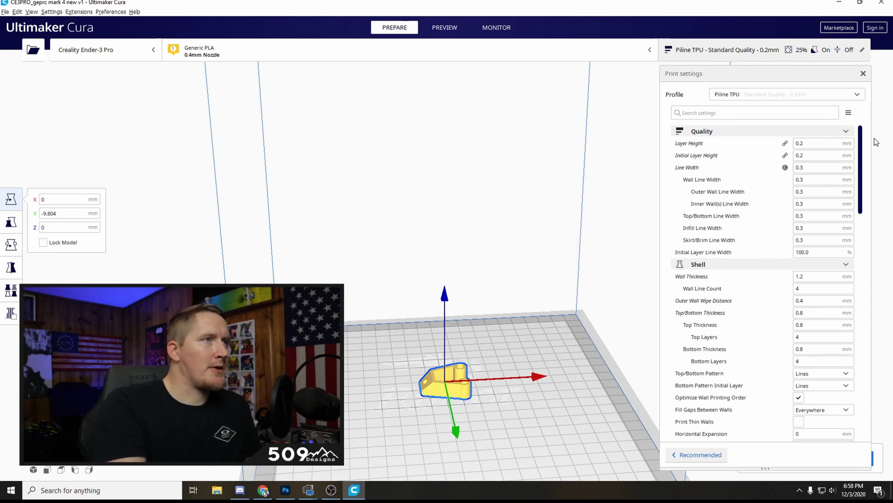
mouse_move(808, 144)
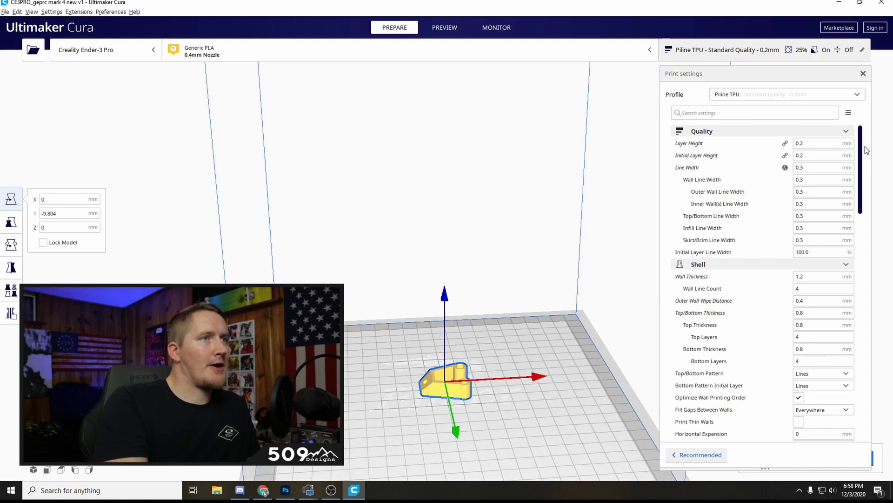
Move down to the Shell section to check its 1.2 mm wall thickness.
scroll(863, 137, "down", 1)
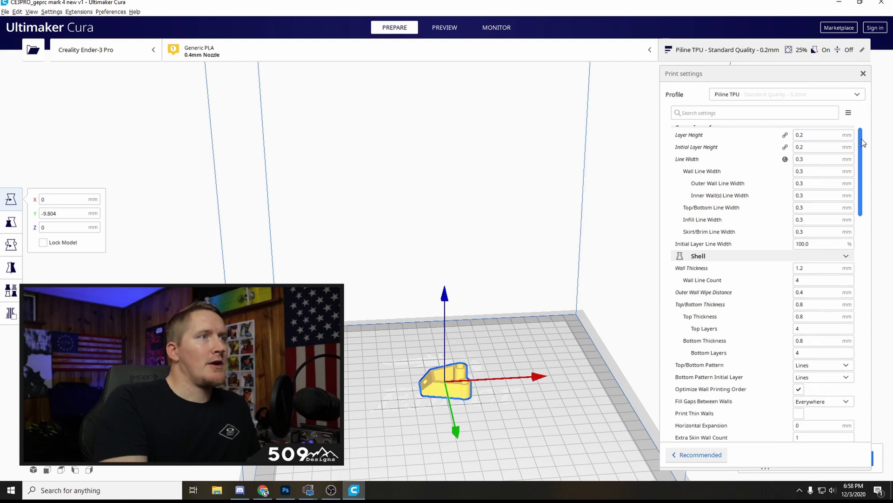
scroll(863, 137, "up", 1)
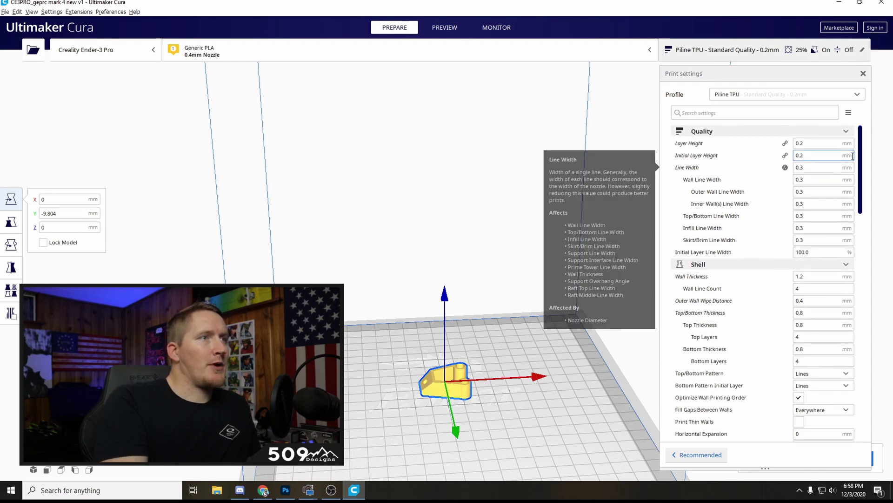
scroll(861, 170, "down", 2)
scroll(861, 169, "down", 2)
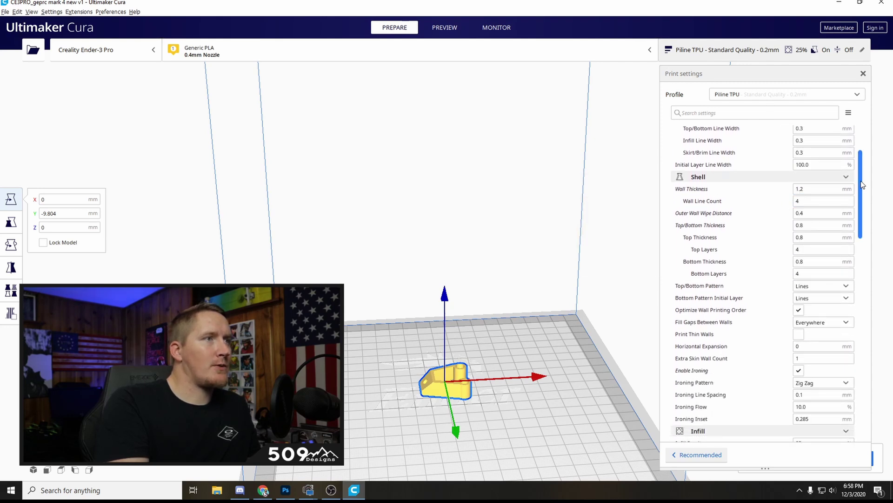
Review 25% Grid infill, 202 °C printing temperature, 60 °C build plate and 15 mm/s print speed.
mouse_move(861, 180)
left_mouse_down()
mouse_move(870, 204)
mouse_move(870, 190)
left_mouse_up()
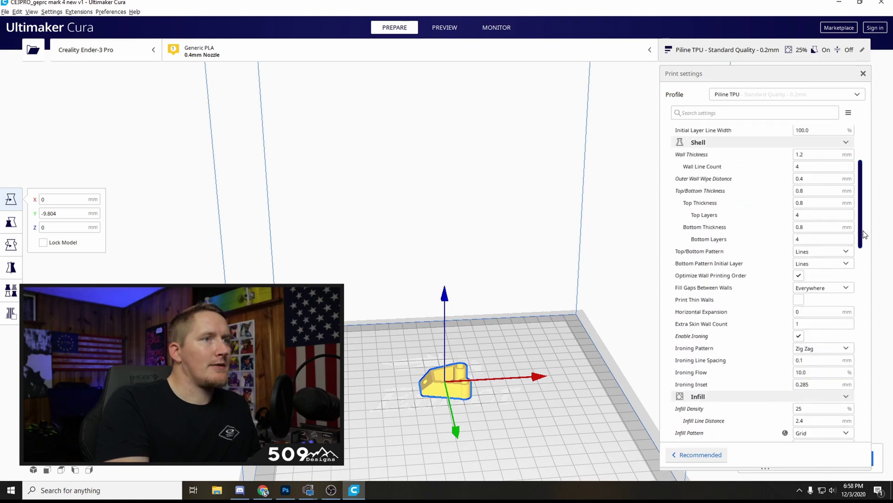
left_click_drag(863, 229, 870, 293)
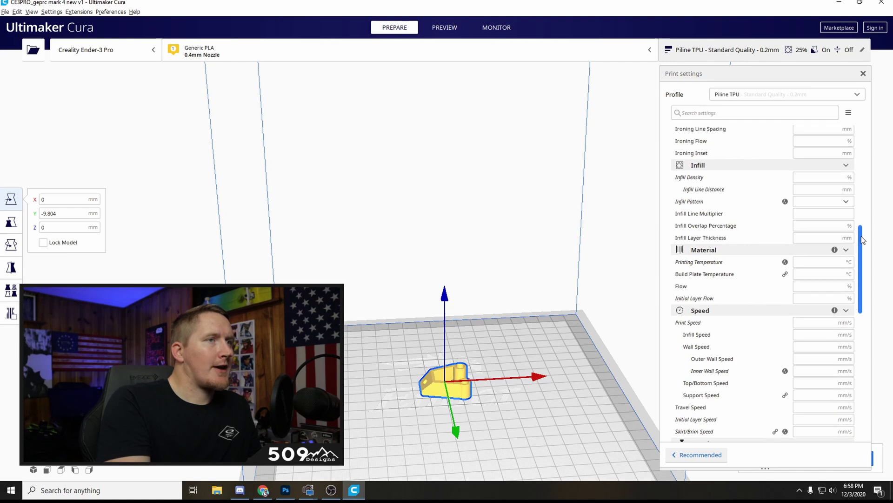
left_click_drag(861, 236, 862, 231)
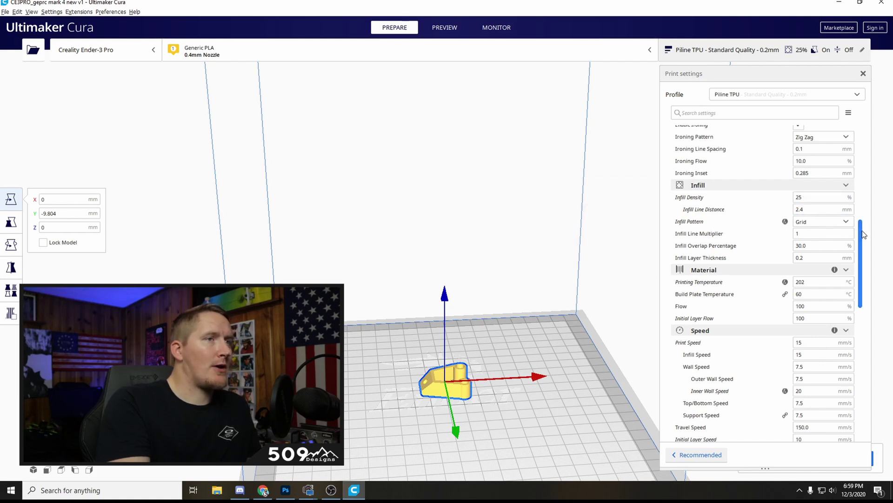
scroll(864, 233, "down", 1)
left_click_drag(864, 234, 867, 249)
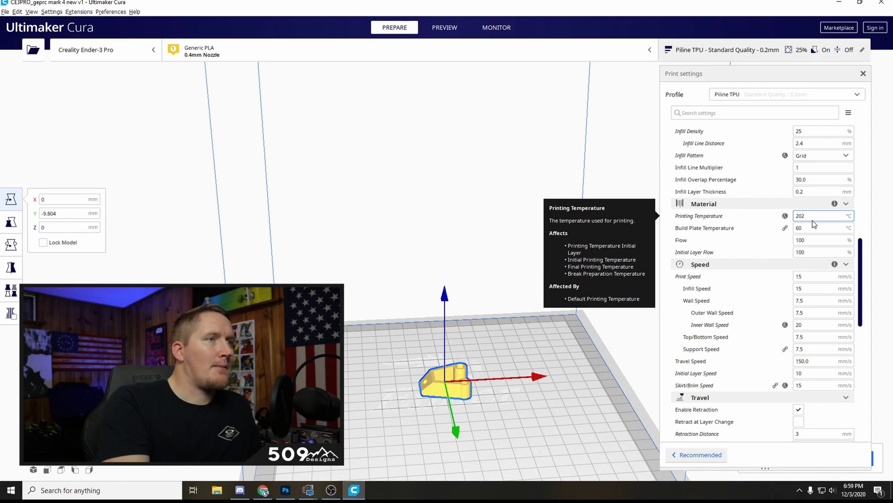
scroll(863, 254, "down", 1)
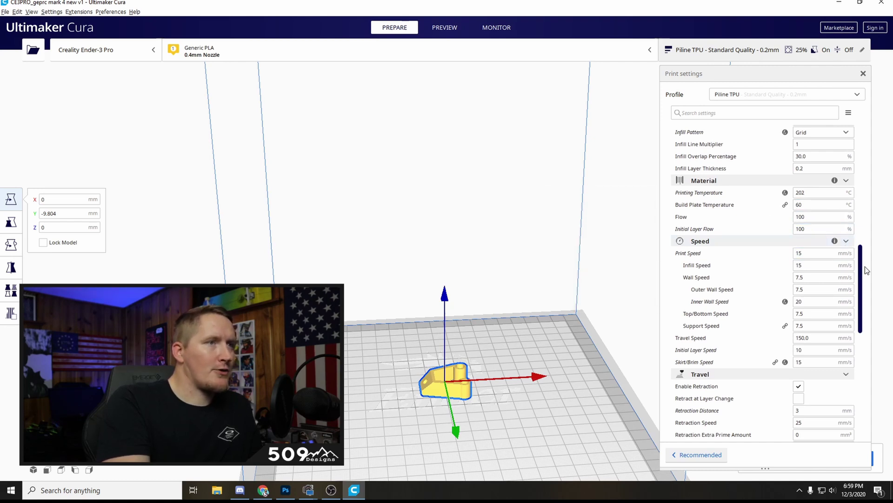
Review Travel and Cooling: 3 mm retraction at 25 mm/s, combing Not in Skin, 100% fan.
scroll(864, 272, "down", 5)
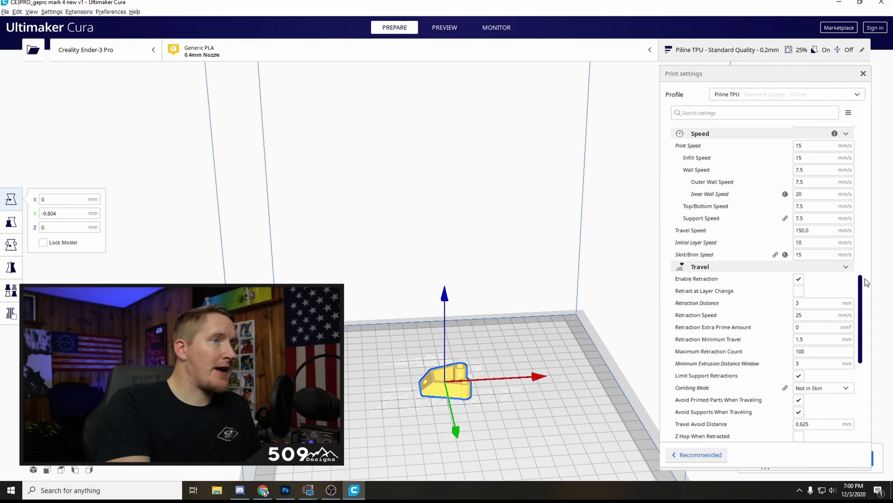
scroll(864, 294, "down", 1)
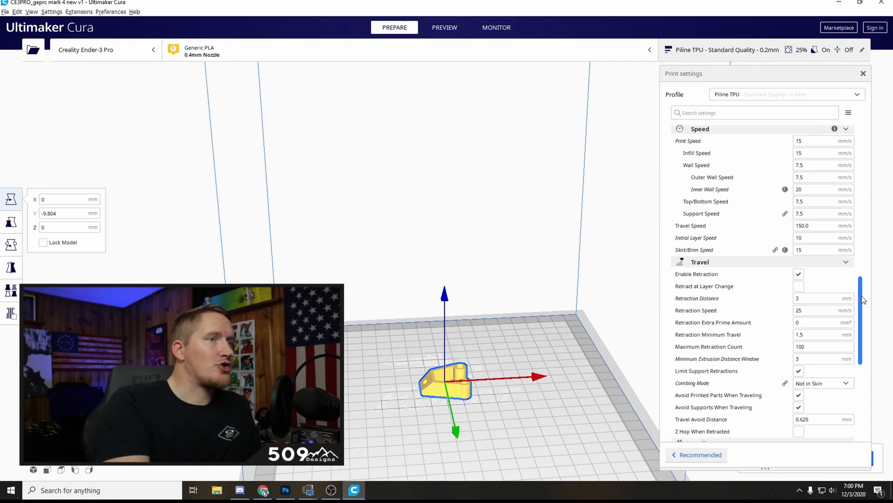
scroll(862, 300, "down", 5)
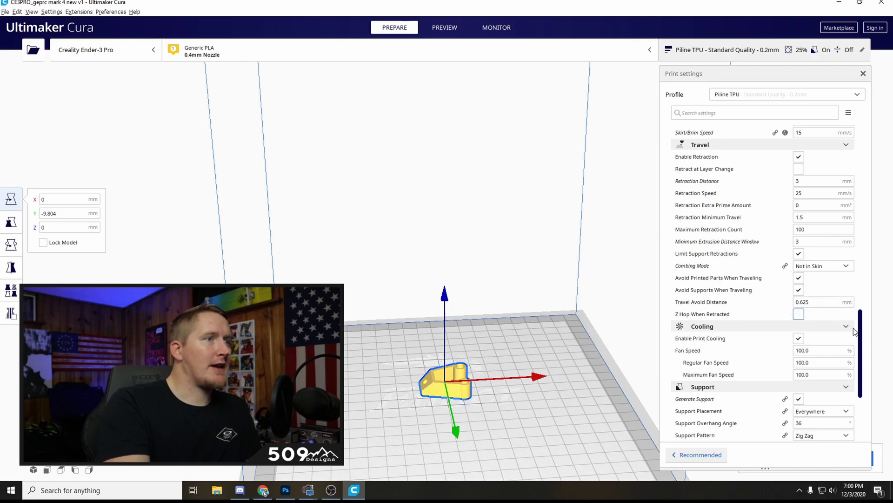
Uncheck Generate Support, leaving Skirt adhesion with 3 skirt lines.
scroll(863, 342, "down", 1)
left_click_drag(862, 343, 867, 379)
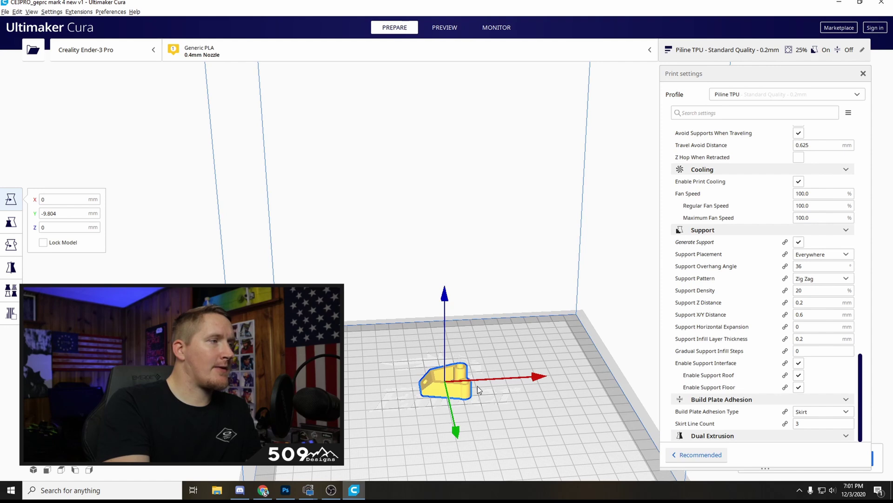
left_click(798, 241)
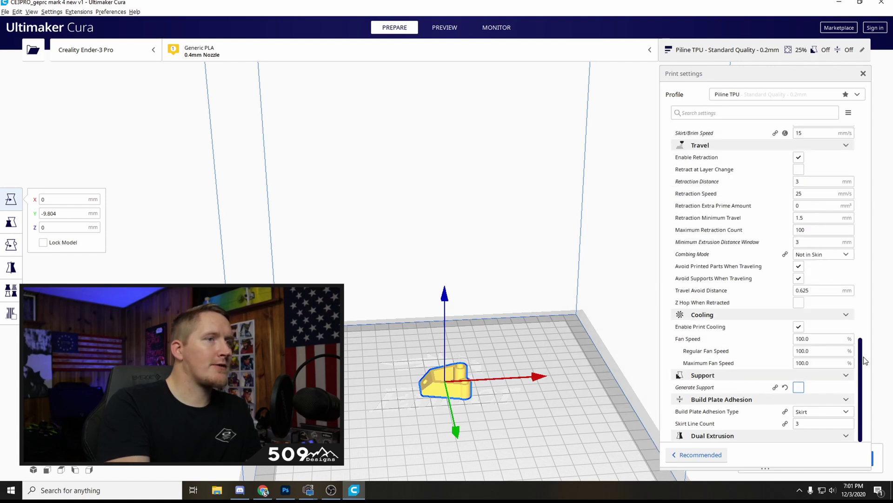
left_click_drag(867, 362, 886, 355)
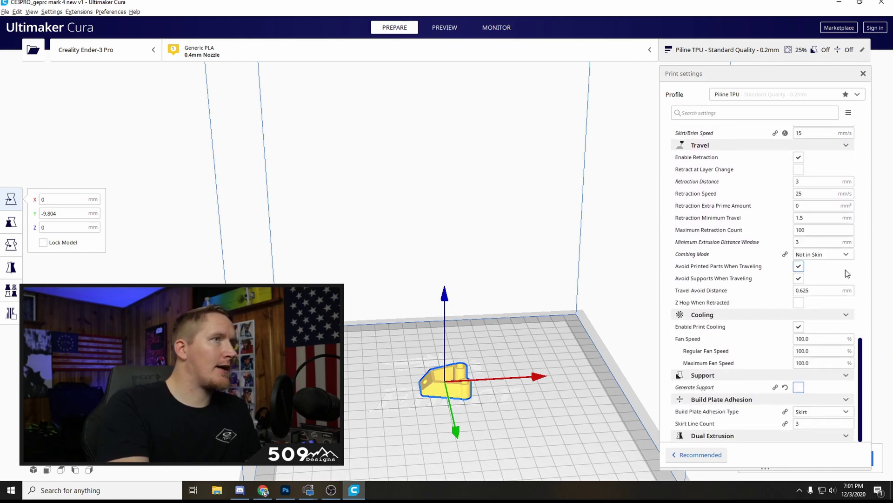
Return to the top of the modified profile and confirm the Wall Line Count of 4.
left_click_drag(862, 366, 892, 142)
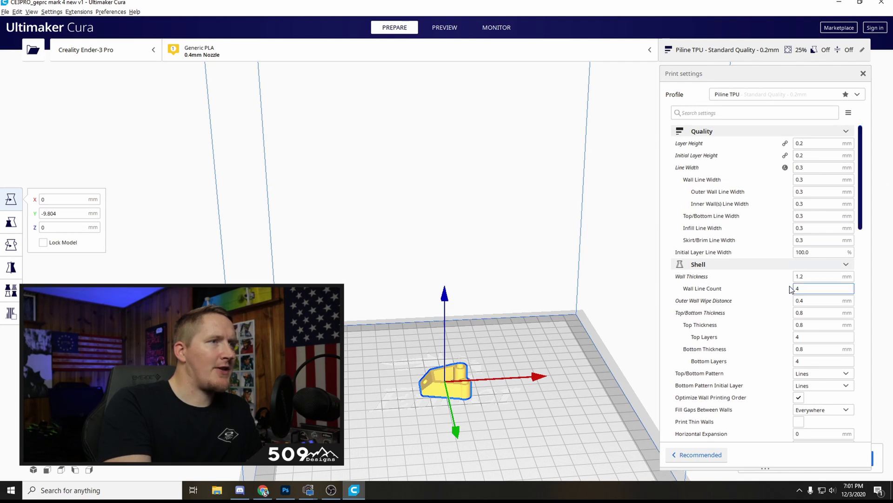
mouse_move(803, 295)
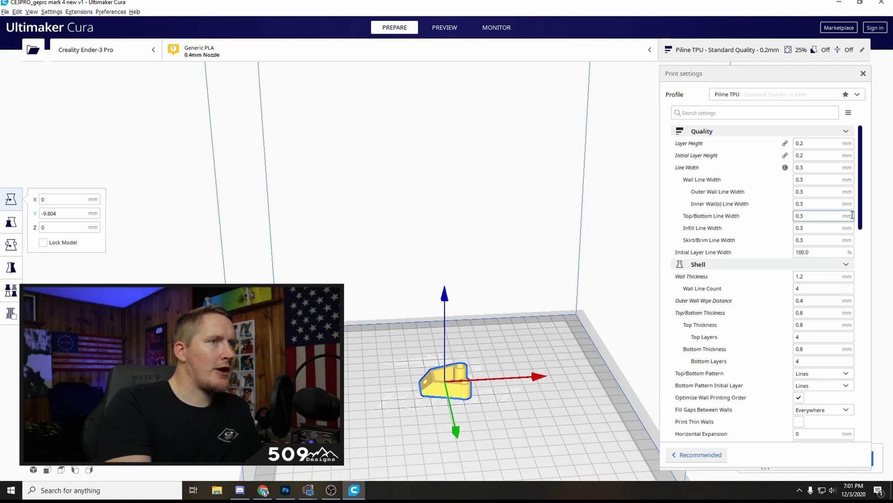
left_click_drag(862, 201, 869, 176)
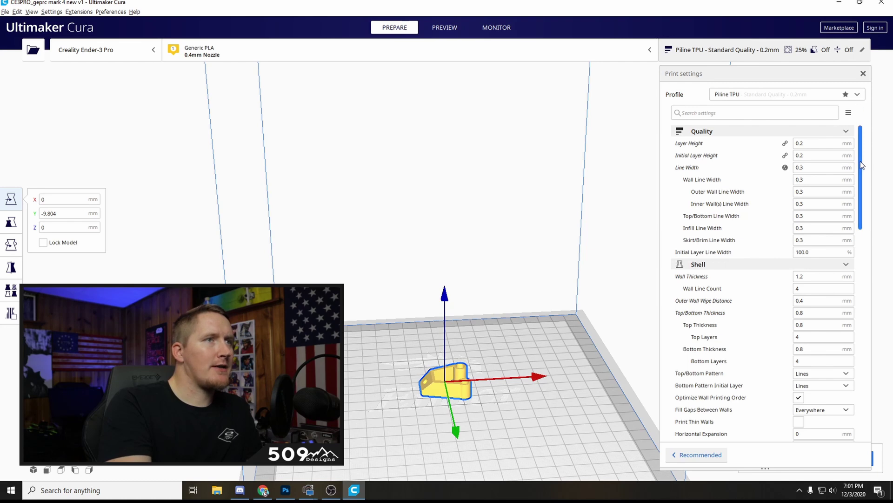
left_click_drag(862, 164, 877, 146)
left_click(845, 95)
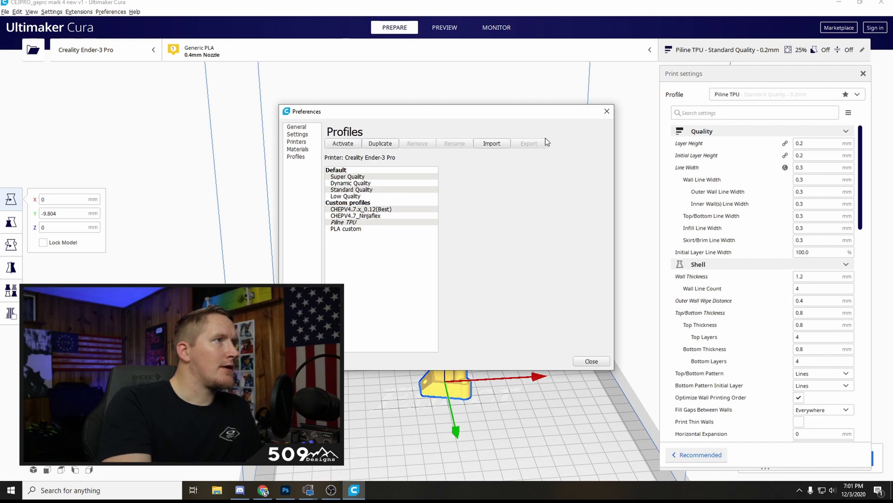
left_click(603, 364)
left_click(791, 95)
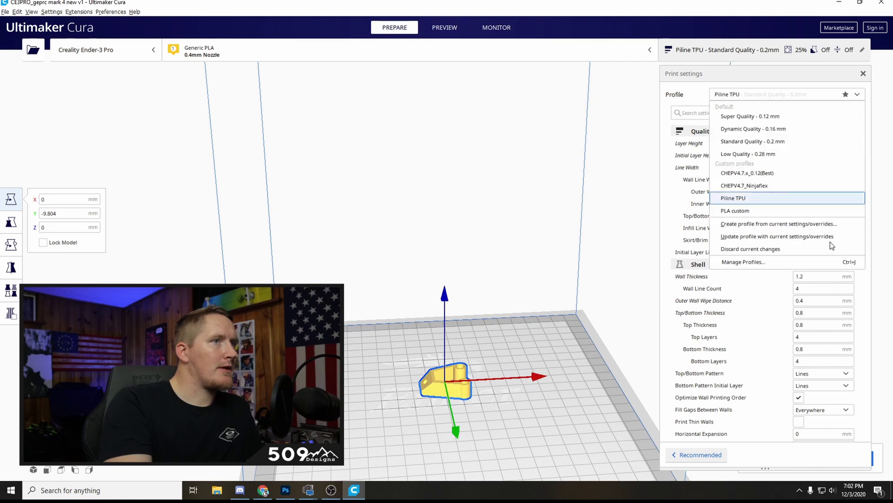
left_click(764, 263)
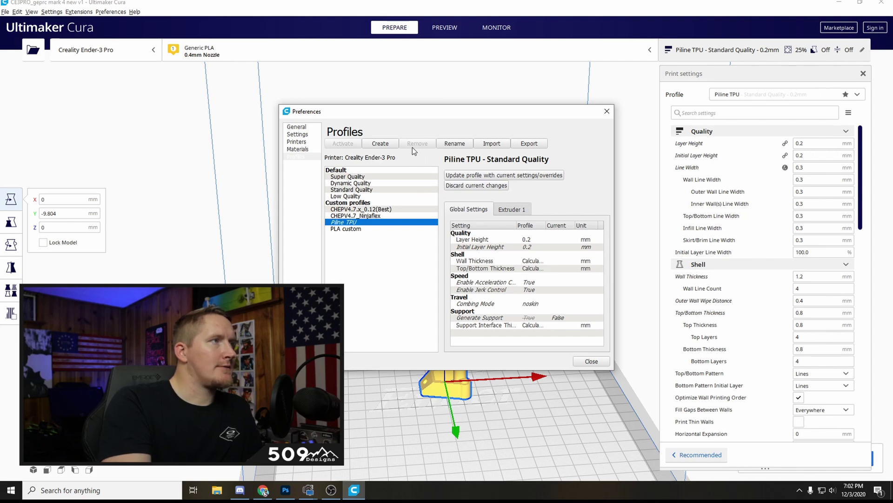
left_click(591, 361)
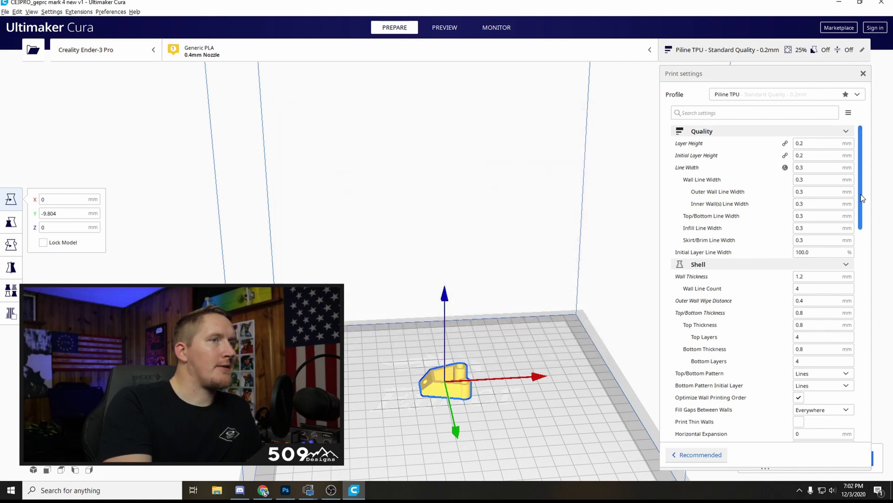
left_click_drag(860, 194, 876, 437)
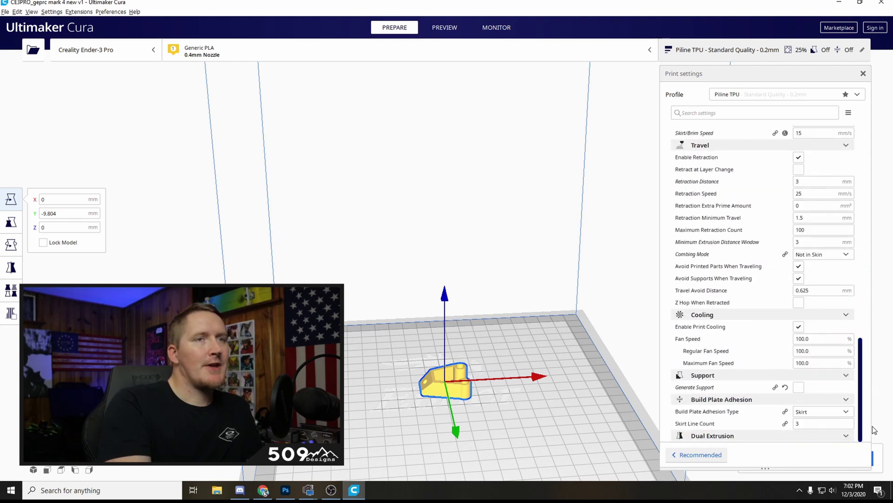